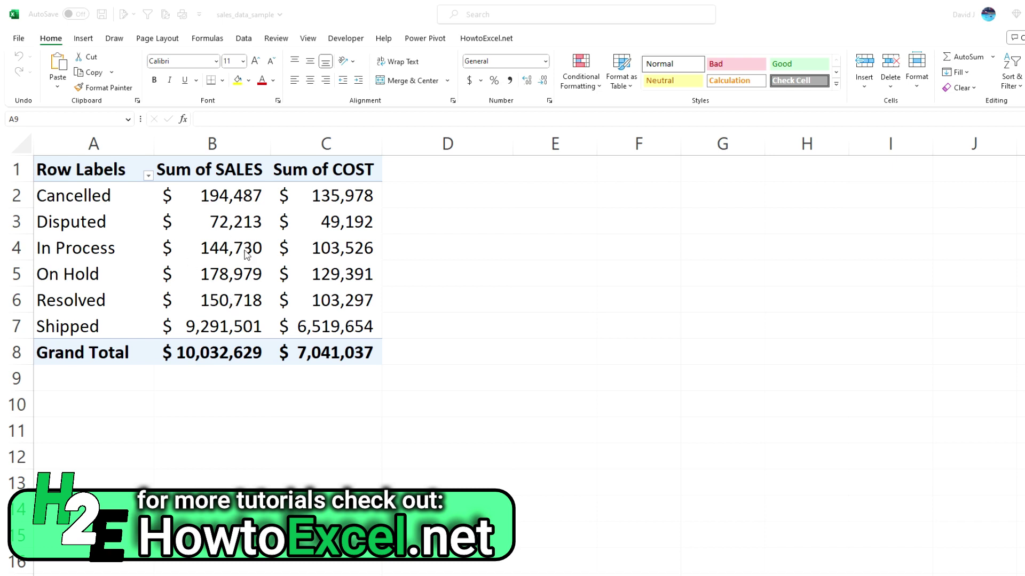
Add a calculated field named Margin with formula =SALES-COST, giving a 2,991,591.38 grand total
{"action": "left_click", "coordinate": [133, 247]}
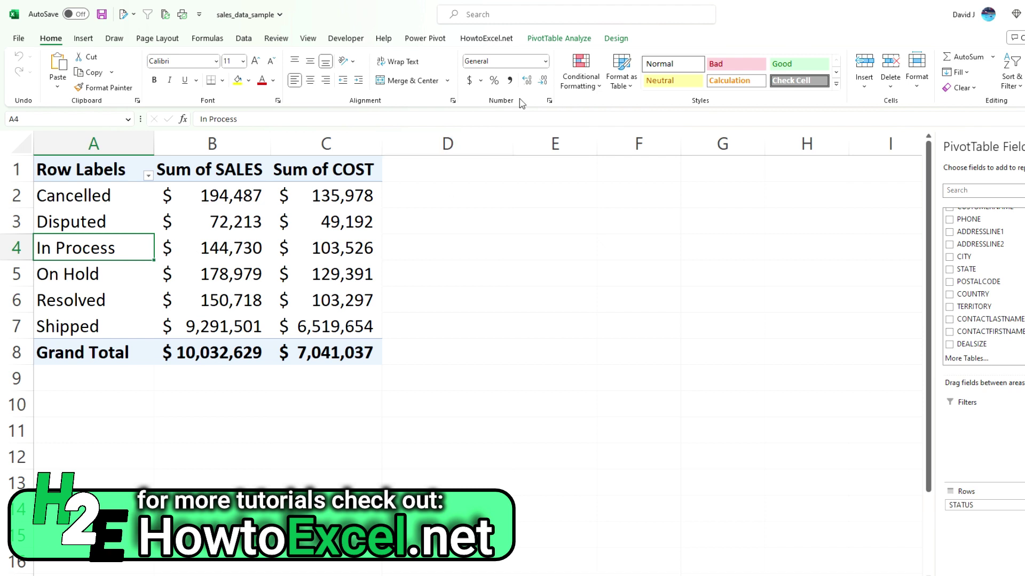
{"action": "left_click", "coordinate": [567, 39]}
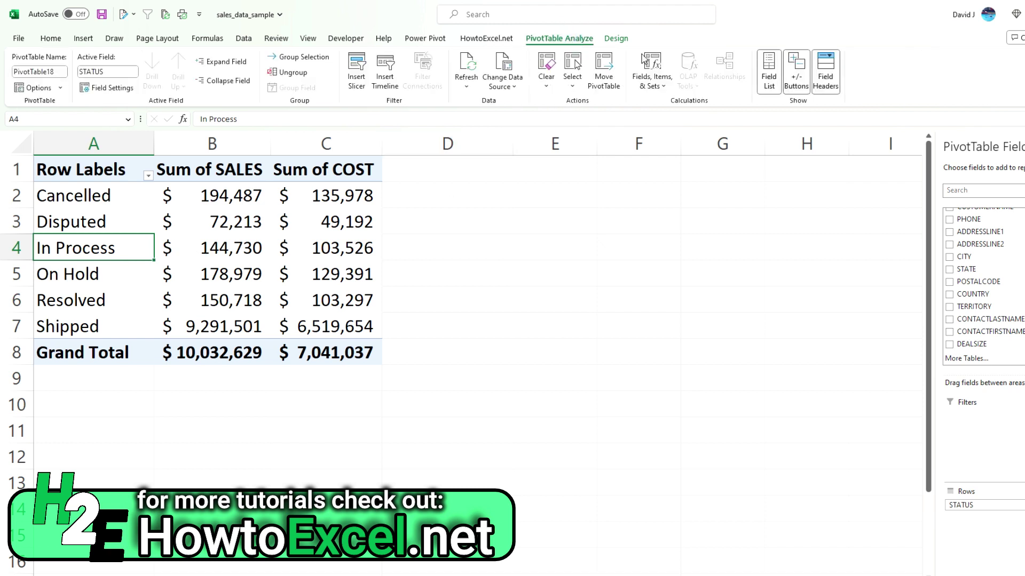
{"action": "left_click", "coordinate": [660, 87]}
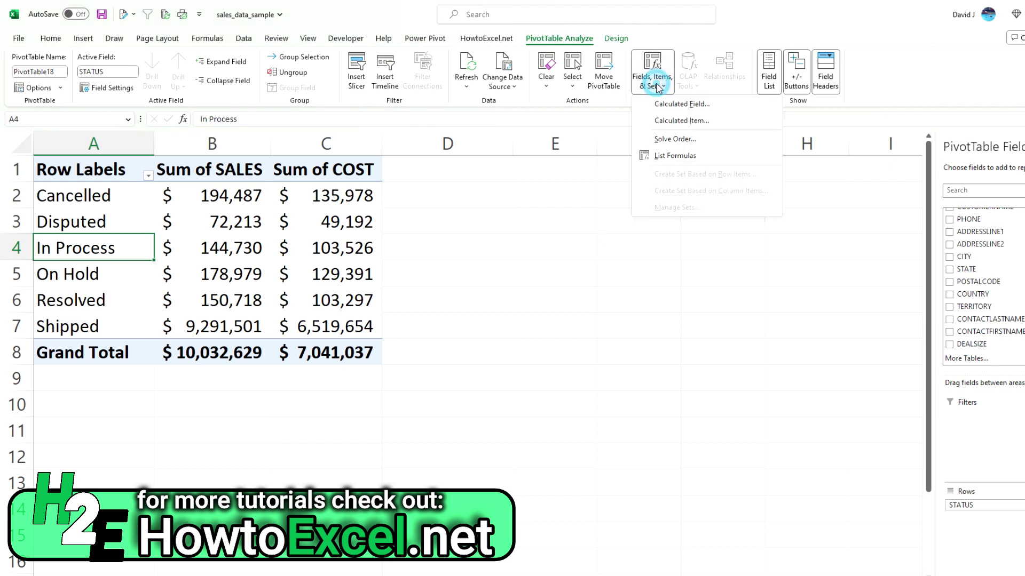
{"action": "left_click", "coordinate": [677, 104]}
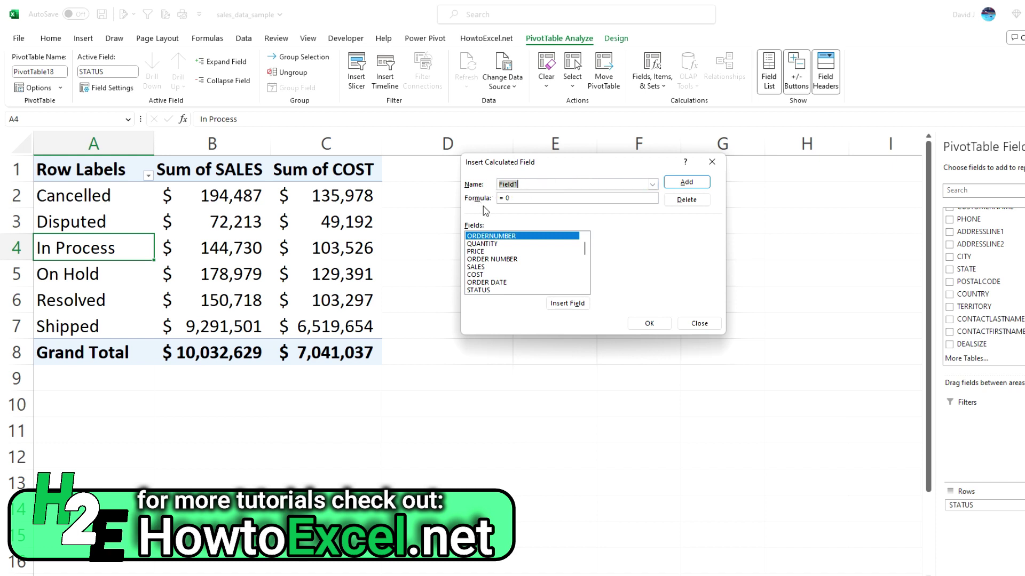
{"action": "type", "text": "Margin"}
{"action": "left_click", "coordinate": [566, 198]}
{"action": "key", "text": "BackSpace"}
{"action": "type", "text": "5+5"}
{"action": "key", "text": "BackSpace"}
{"action": "key", "text": "BackSpace"}
{"action": "key", "text": "BackSpace"}
{"action": "double_click", "coordinate": [506, 267]}
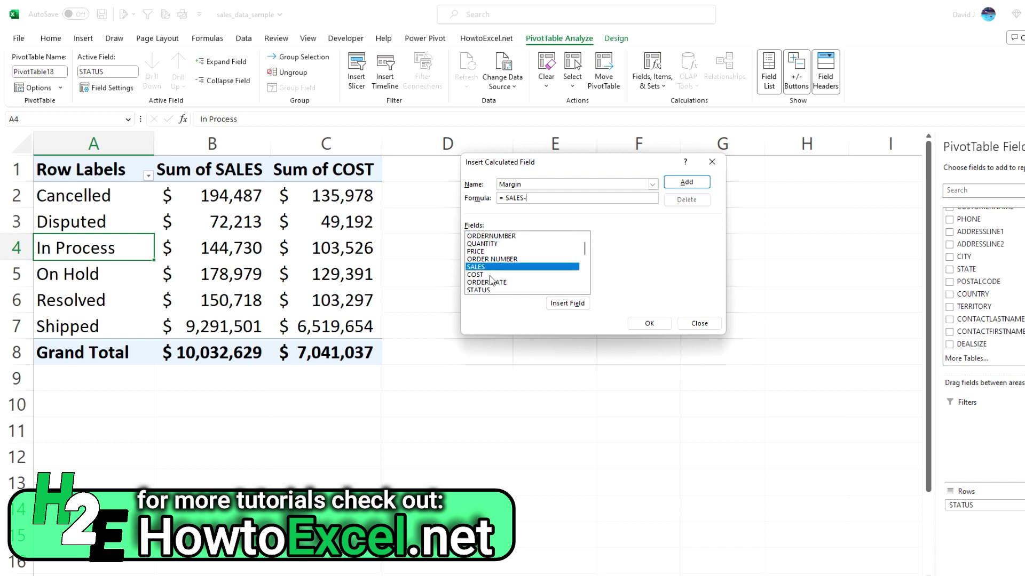
{"action": "double_click", "coordinate": [487, 275]}
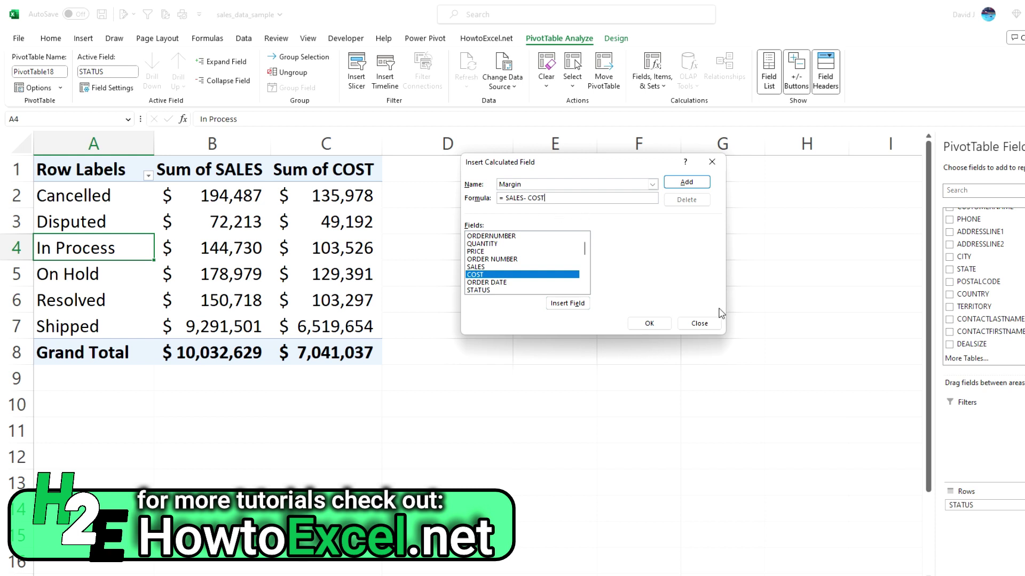
{"action": "left_click", "coordinate": [660, 325]}
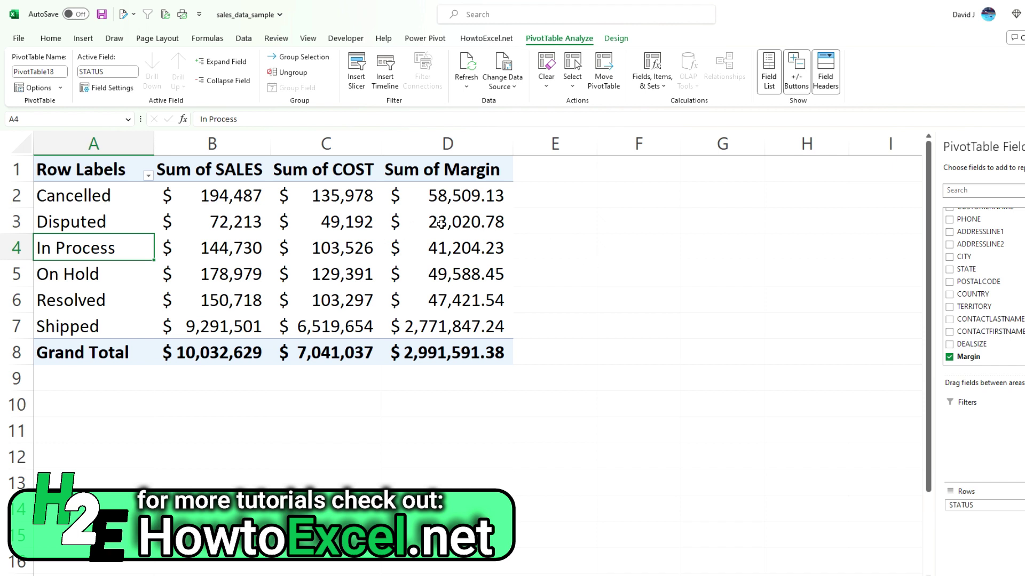
{"action": "mouse_move", "coordinate": [442, 228]}
{"action": "mouse_move", "coordinate": [414, 214]}
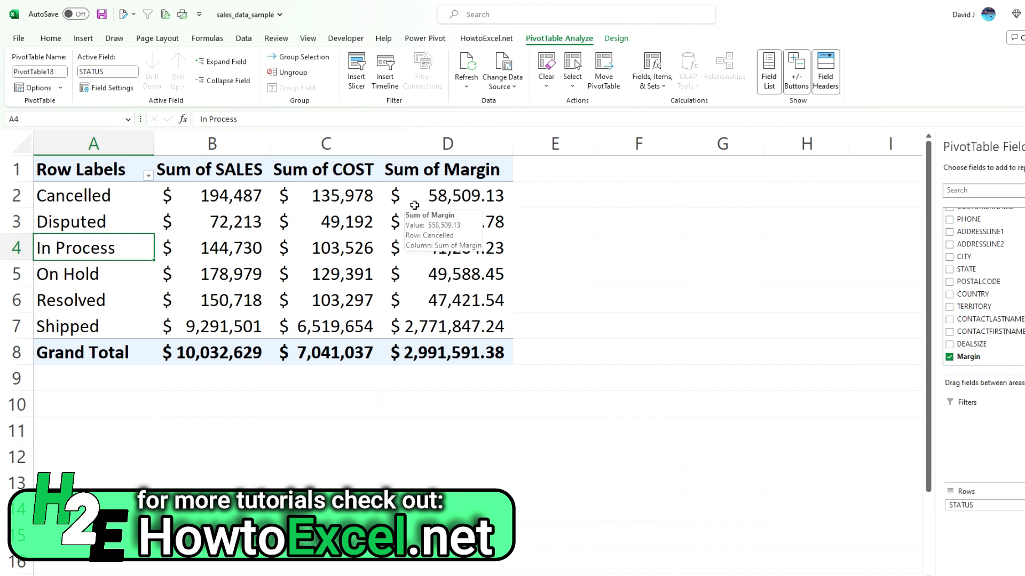
Start a new calculated field named 'Margin %' and clear its default formula
{"action": "left_click", "coordinate": [640, 90]}
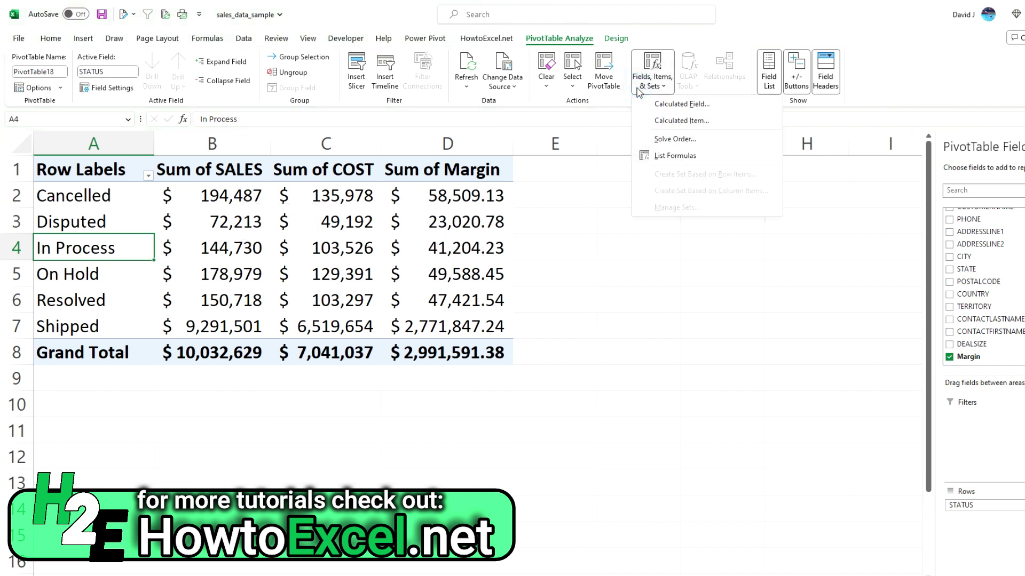
{"action": "left_click", "coordinate": [666, 104]}
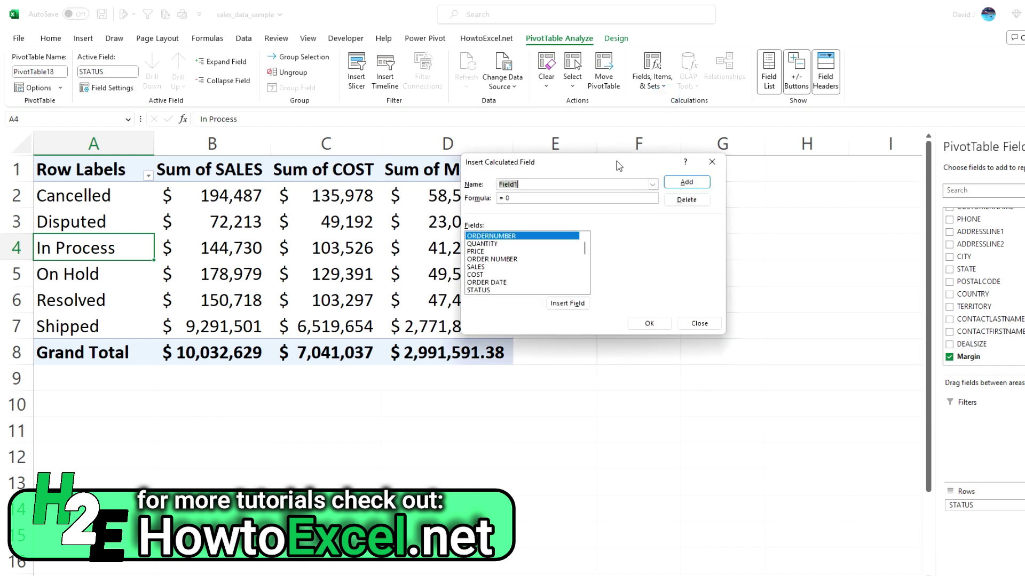
{"action": "type", "text": "Margin %"}
{"action": "left_click", "coordinate": [553, 201]}
{"action": "key", "text": "BackSpace"}
{"action": "left_click", "coordinate": [585, 248]}
{"action": "left_click_drag", "start_coordinate": [586, 258], "coordinate": [587, 296]}
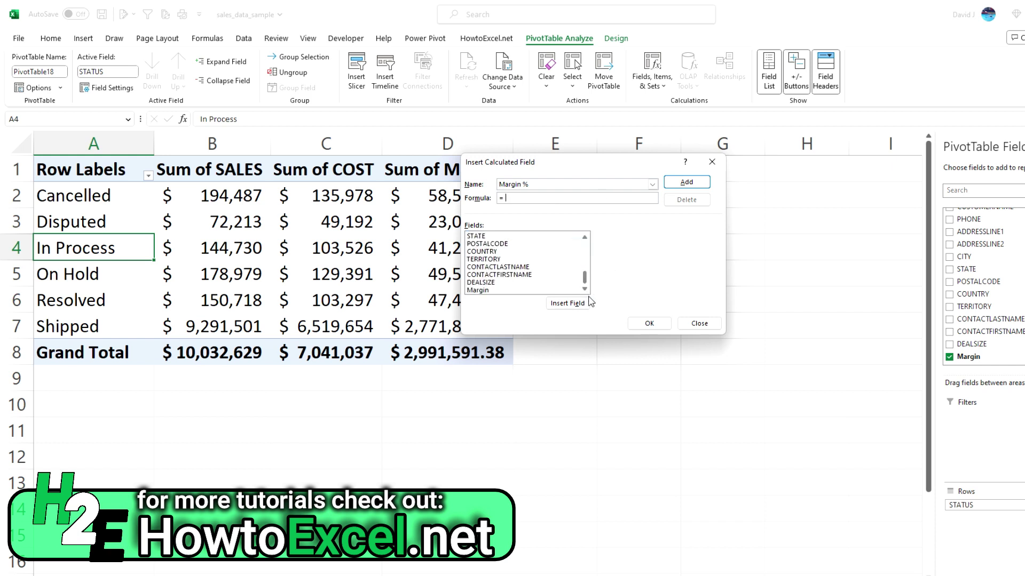
Set the Margin % formula to =Margin/SALES and add it to the pivot table
{"action": "double_click", "coordinate": [484, 292]}
{"action": "left_click", "coordinate": [551, 165]}
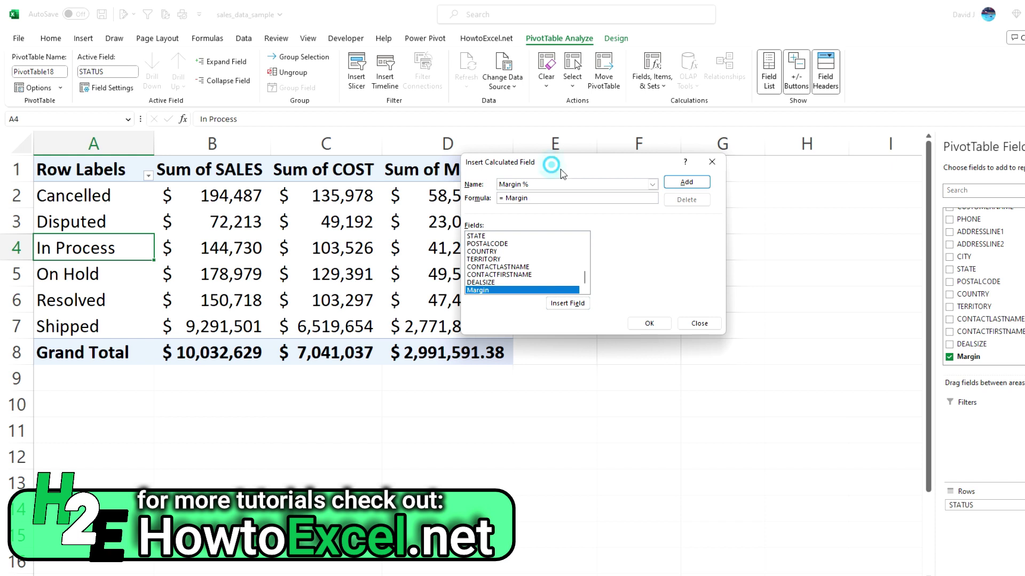
{"action": "left_click_drag", "start_coordinate": [561, 170], "coordinate": [656, 182]}
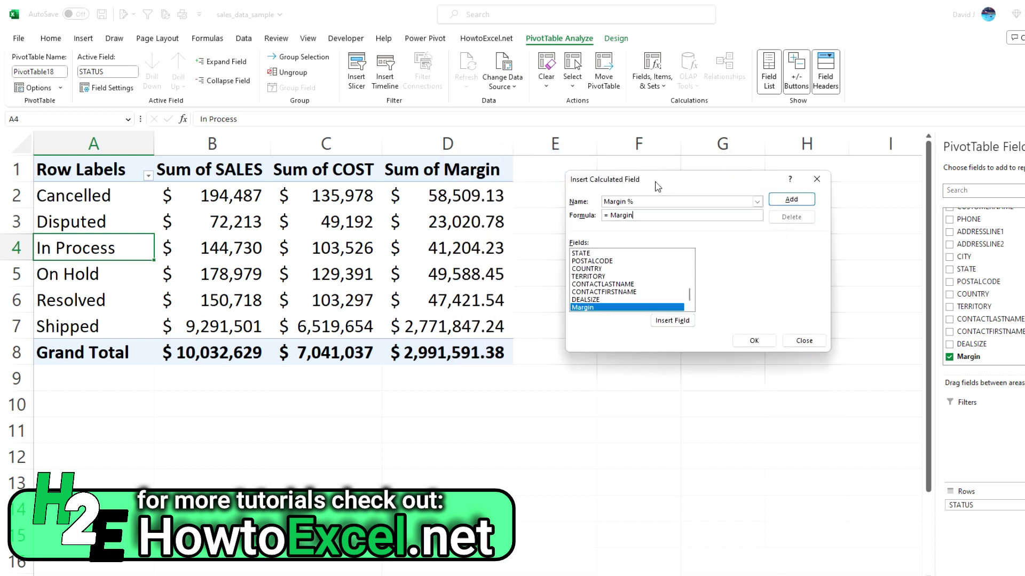
{"action": "type", "text": "/"}
{"action": "left_click", "coordinate": [694, 293]}
{"action": "scroll", "coordinate": [694, 295], "scroll_direction": "up", "scroll_amount": 6}
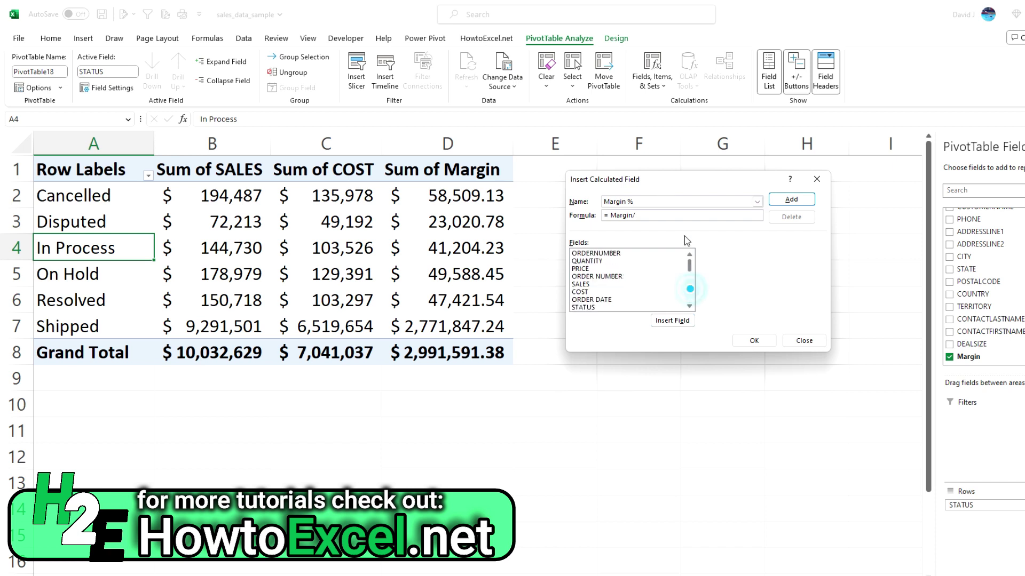
{"action": "double_click", "coordinate": [587, 287]}
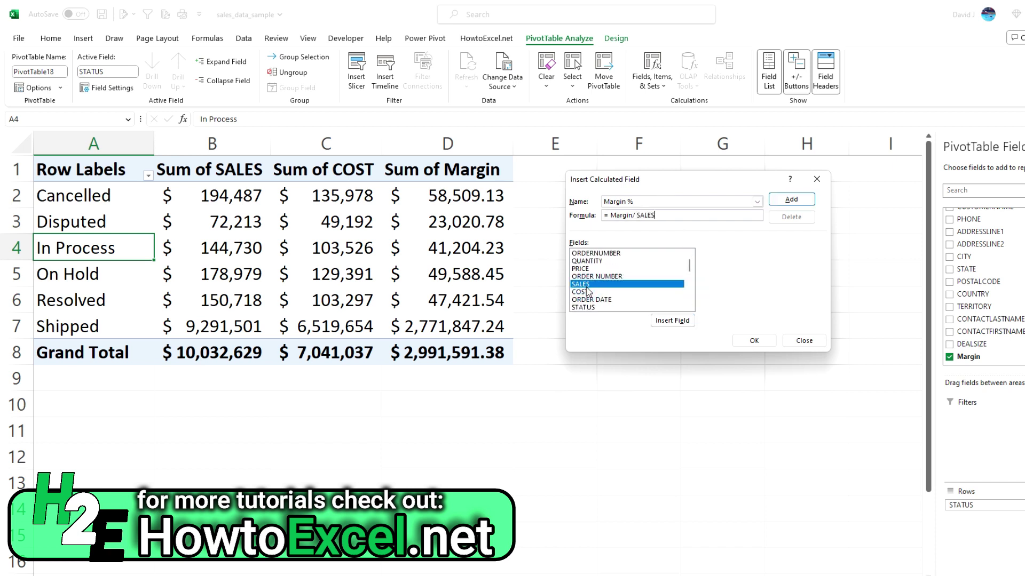
{"action": "left_click", "coordinate": [751, 340]}
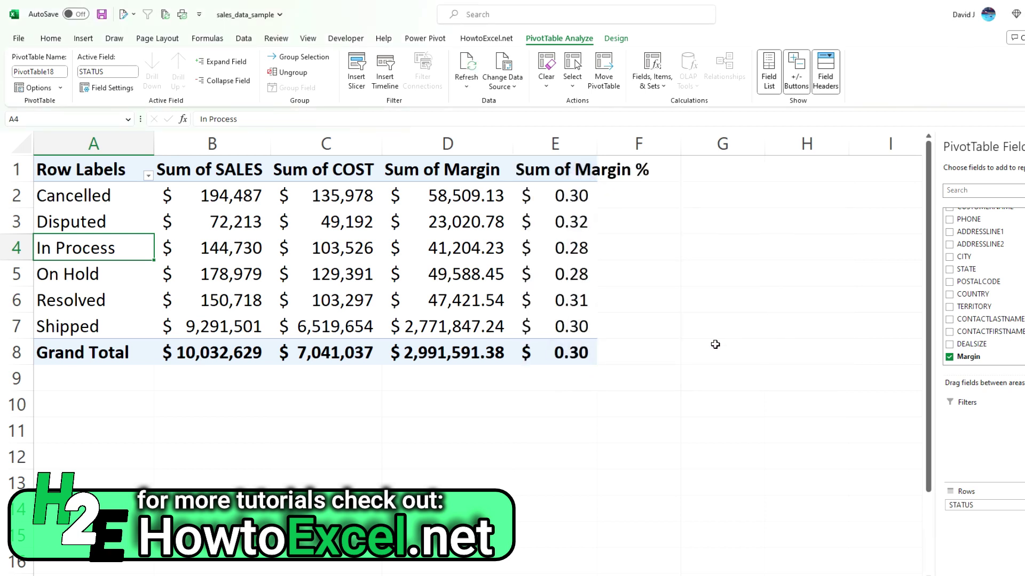
Autofit column E and format Sum of Margin % as percentages, showing 30% overall
{"action": "double_click", "coordinate": [598, 144]}
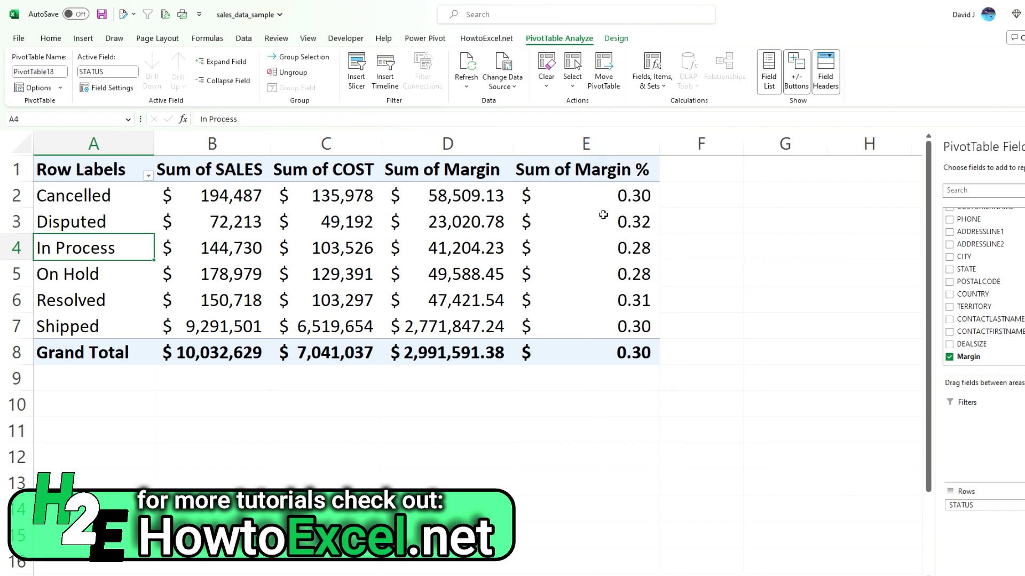
{"action": "left_click", "coordinate": [593, 143]}
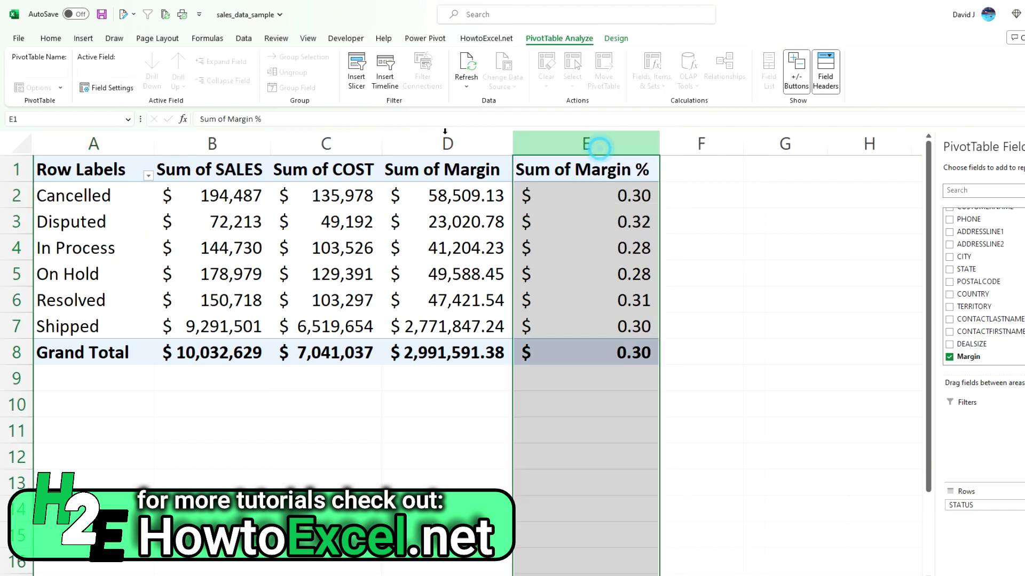
{"action": "left_click", "coordinate": [52, 38]}
{"action": "left_click", "coordinate": [493, 80]}
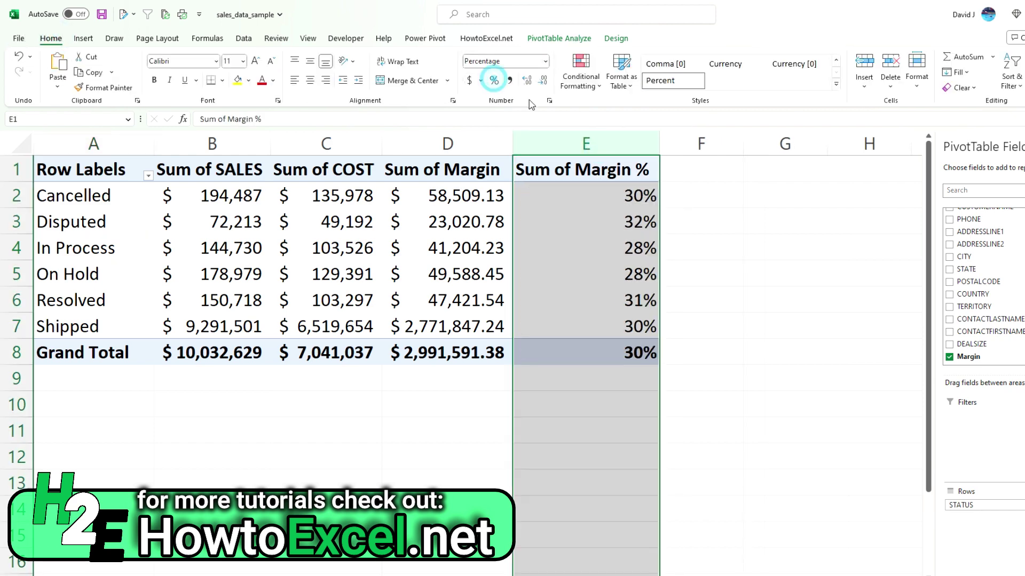
{"action": "left_click", "coordinate": [713, 247]}
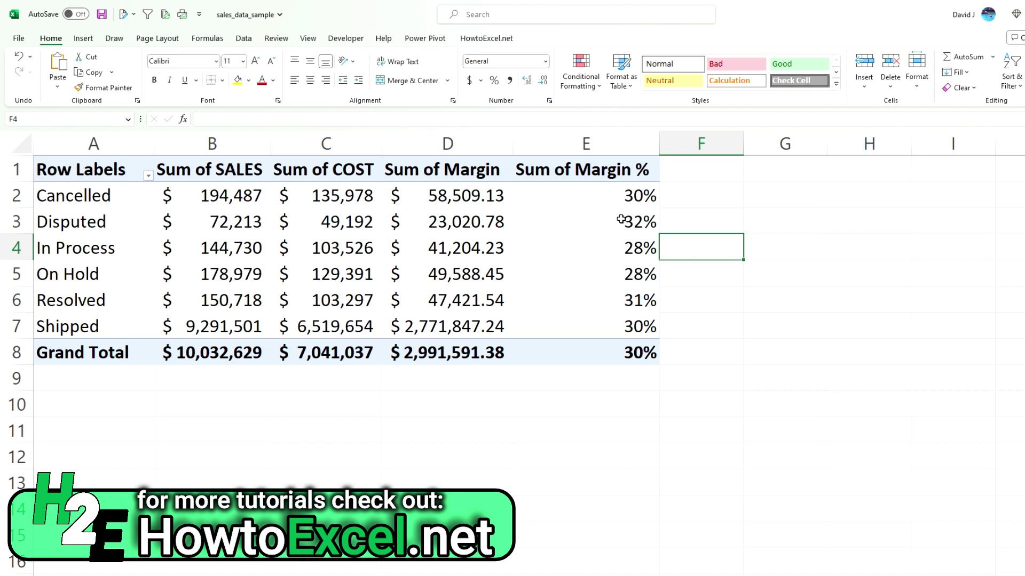
{"action": "left_click", "coordinate": [502, 247]}
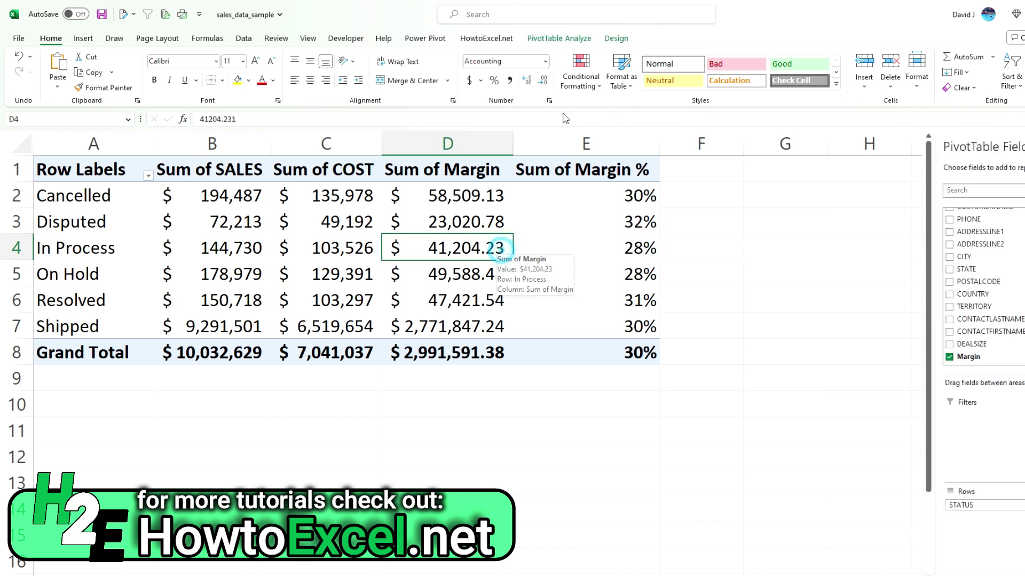
{"action": "left_click", "coordinate": [559, 38]}
{"action": "left_click", "coordinate": [660, 79]}
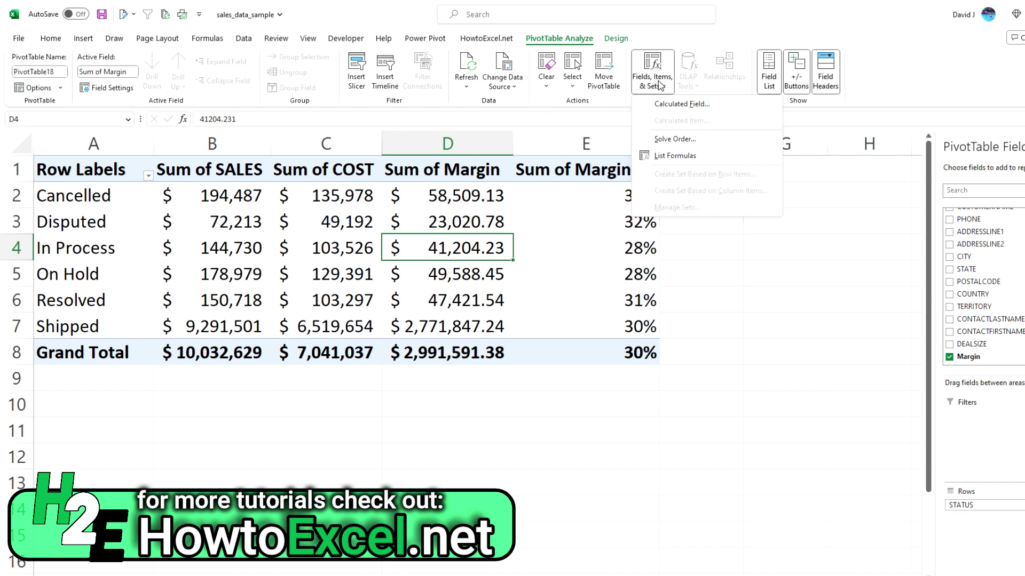
{"action": "left_click", "coordinate": [693, 110]}
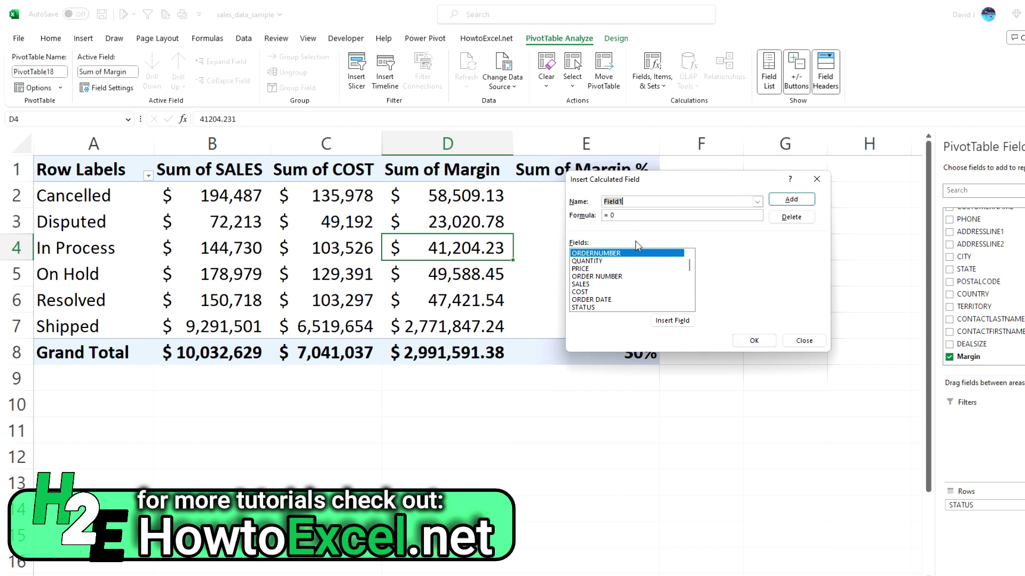
{"action": "left_click", "coordinate": [804, 346]}
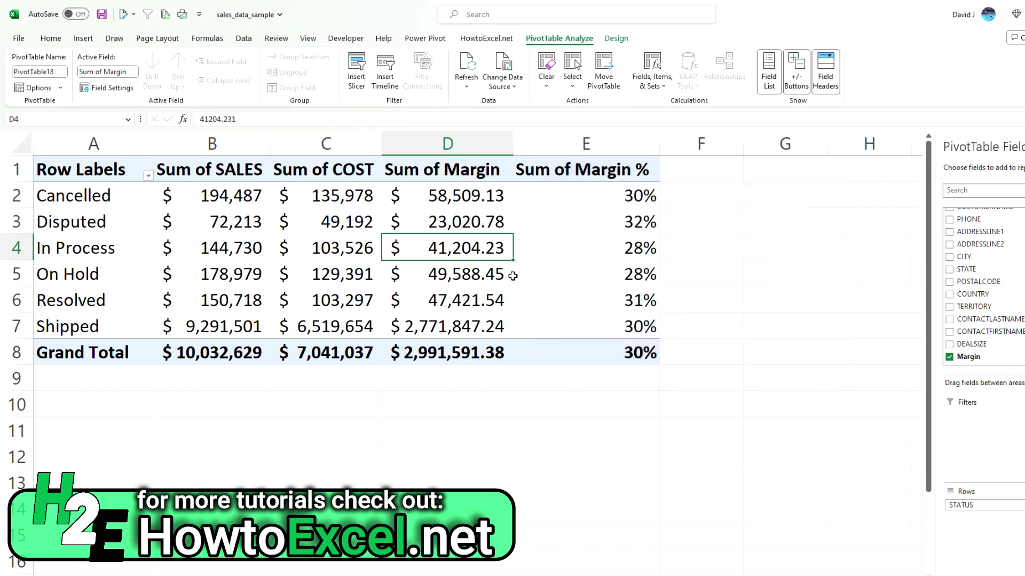
{"action": "left_click", "coordinate": [478, 225]}
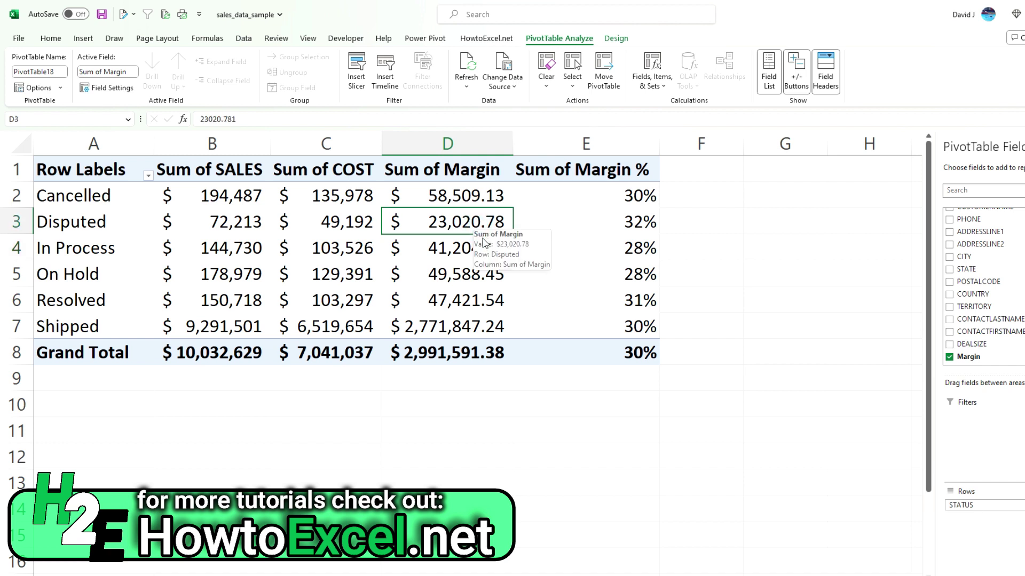